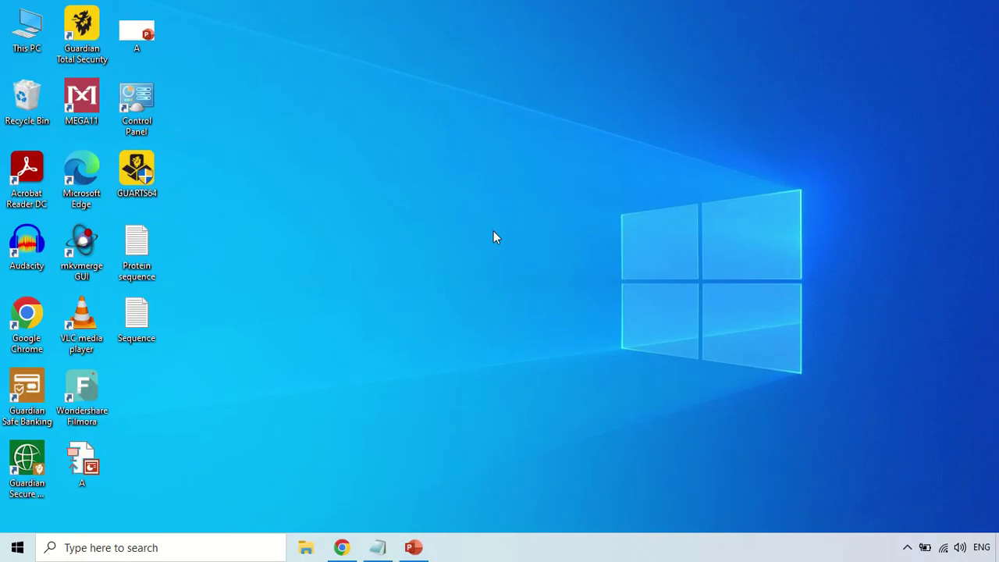
- In Chrome, search Google for 'emboss pepstats' using the suggested query
left_click(342, 548)
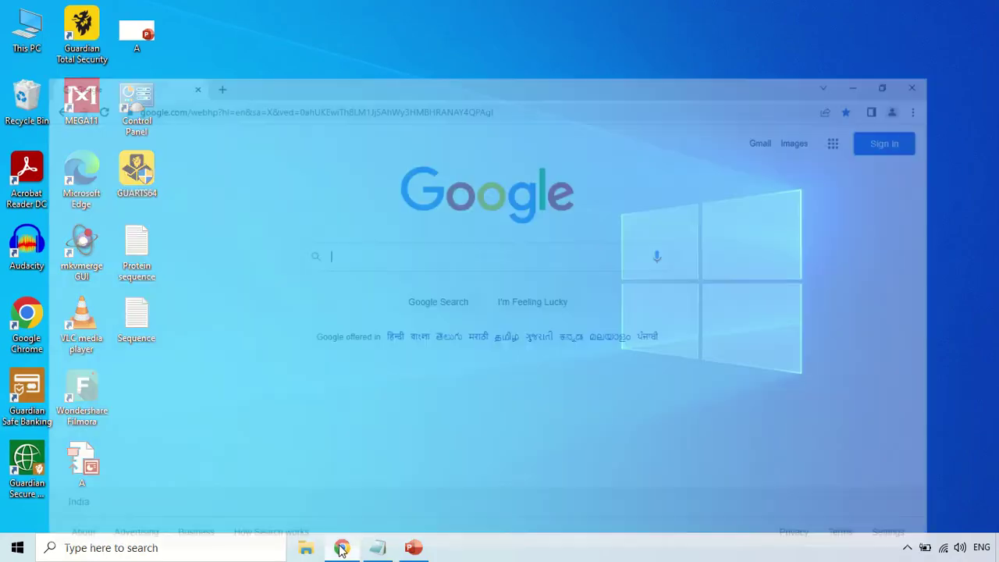
left_click(413, 202)
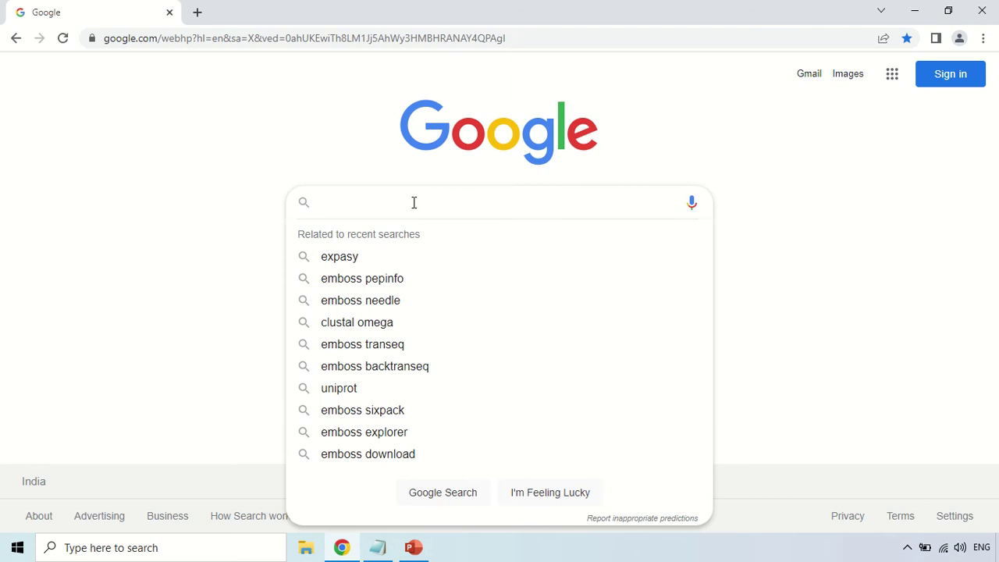
type("emboss")
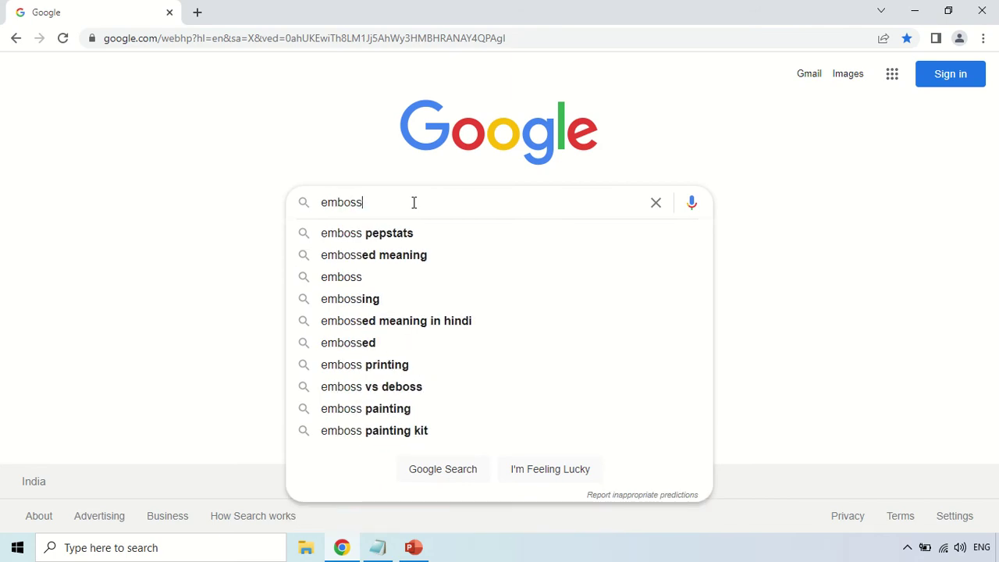
left_click(396, 232)
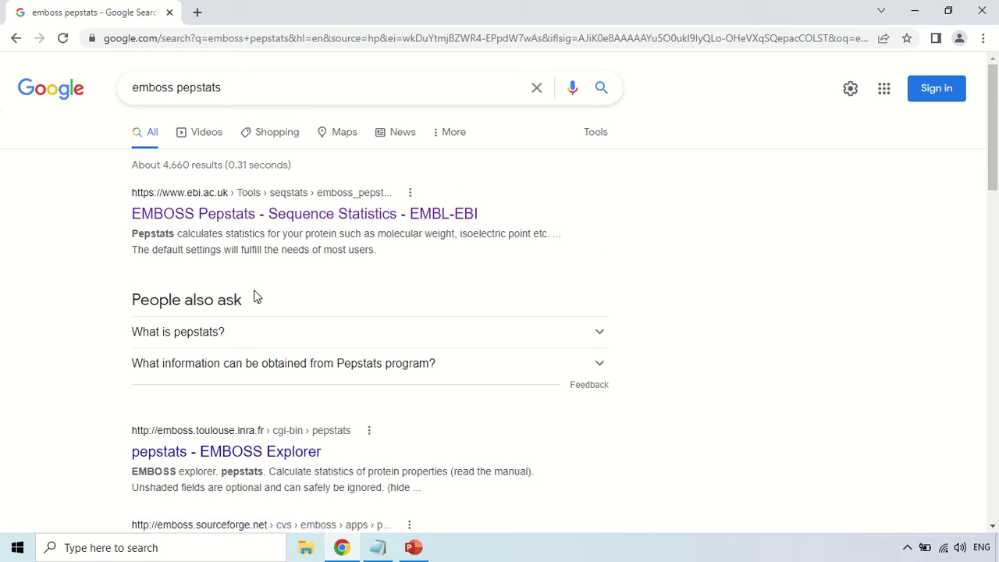
- Open the EMBL-EBI EMBOSS Pepstats page and go to its sequence input box
left_click(213, 215)
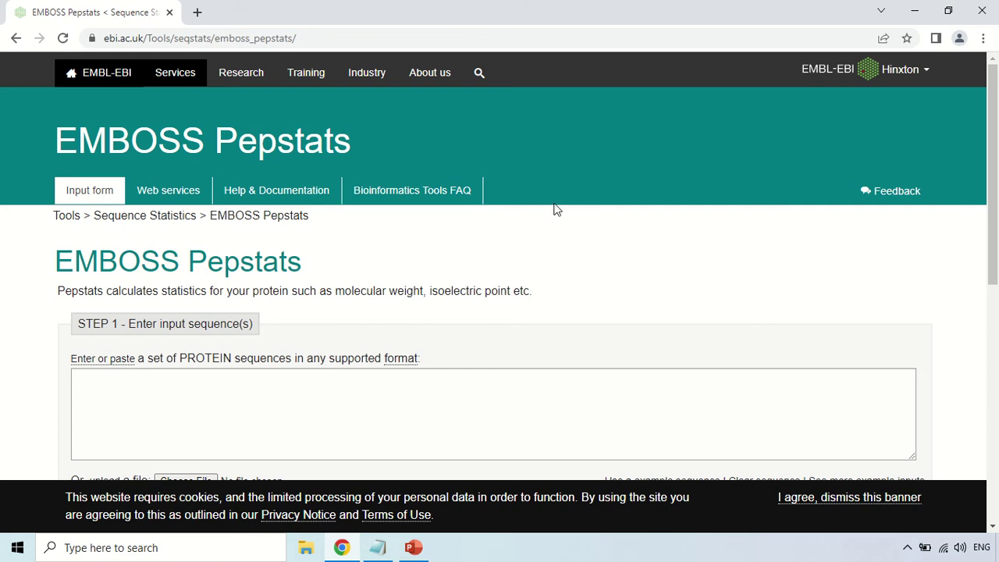
scroll(556, 210, "down", 2)
left_click(165, 248)
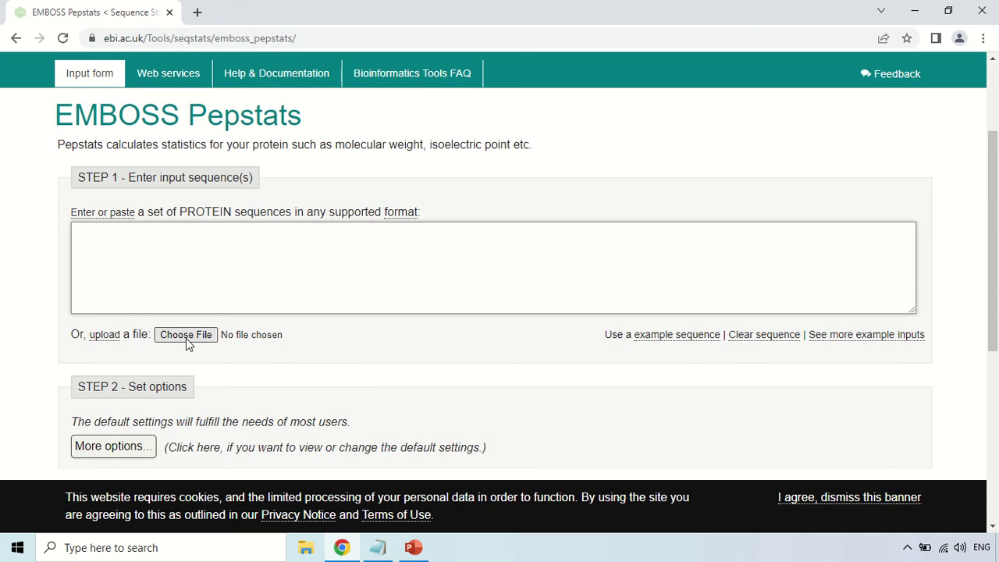
scroll(339, 275, "down", 1)
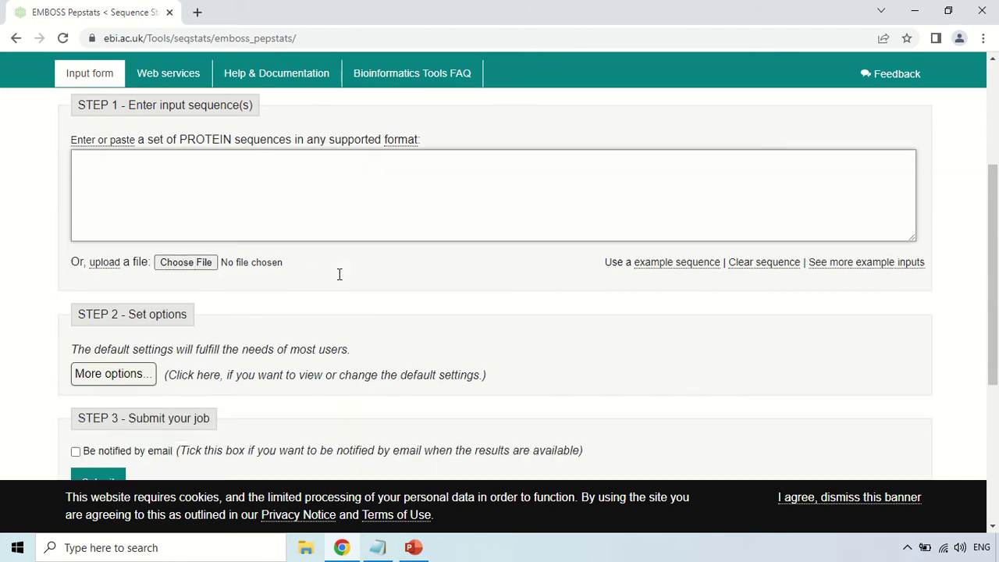
- Copy the entire protein sequence from the Protein sequence notes file in Notepad
left_click(378, 548)
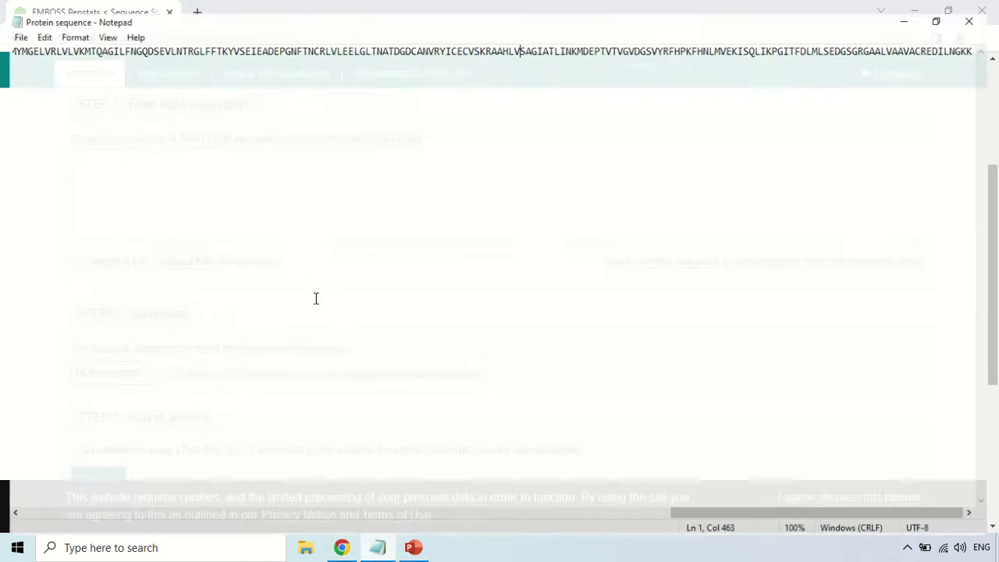
left_click(370, 253)
key("ctrl+a")
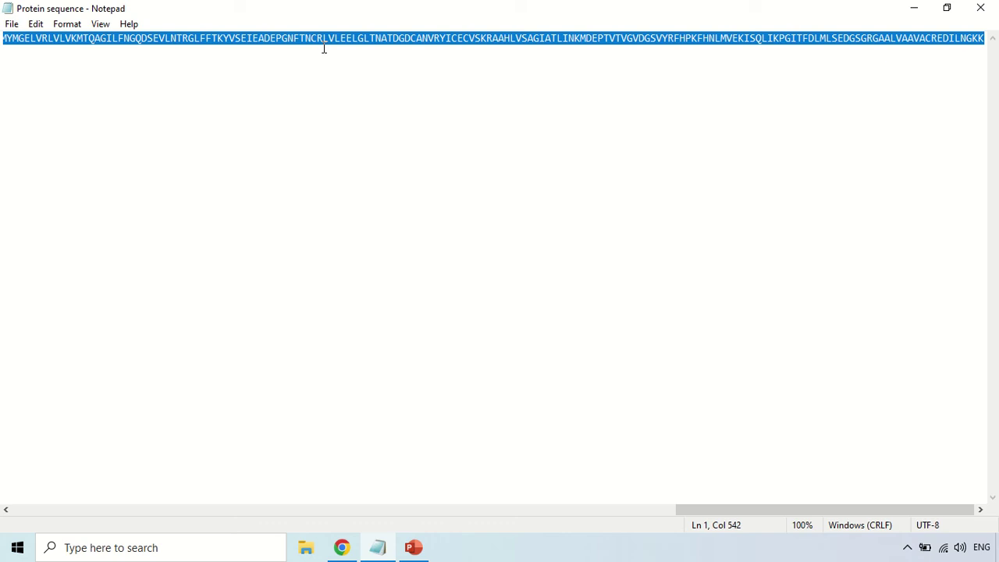
right_click(327, 44)
left_click(365, 89)
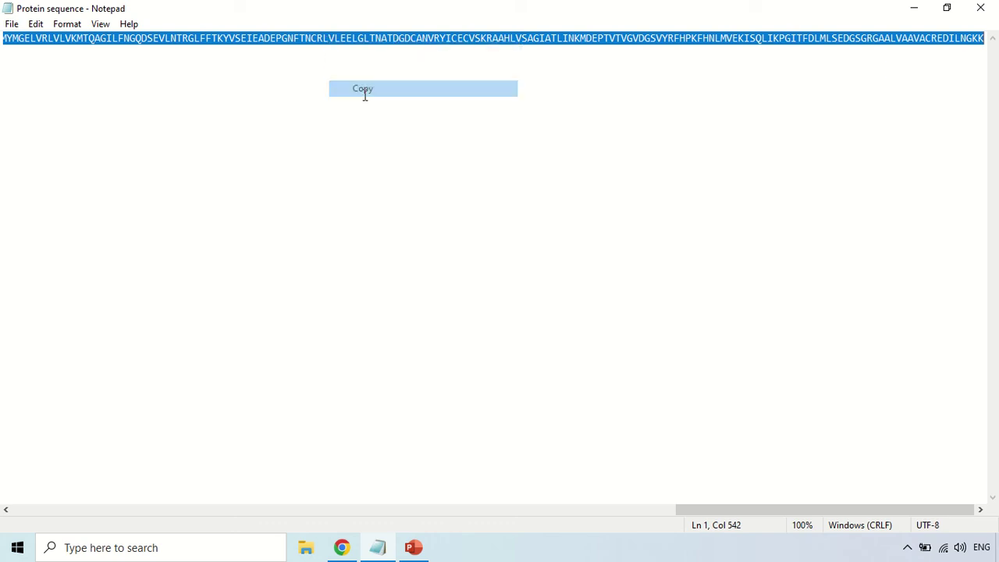
left_click(365, 92)
- Paste the copied protein sequence into the Pepstats sequence box and review the Submit section
left_click(342, 547)
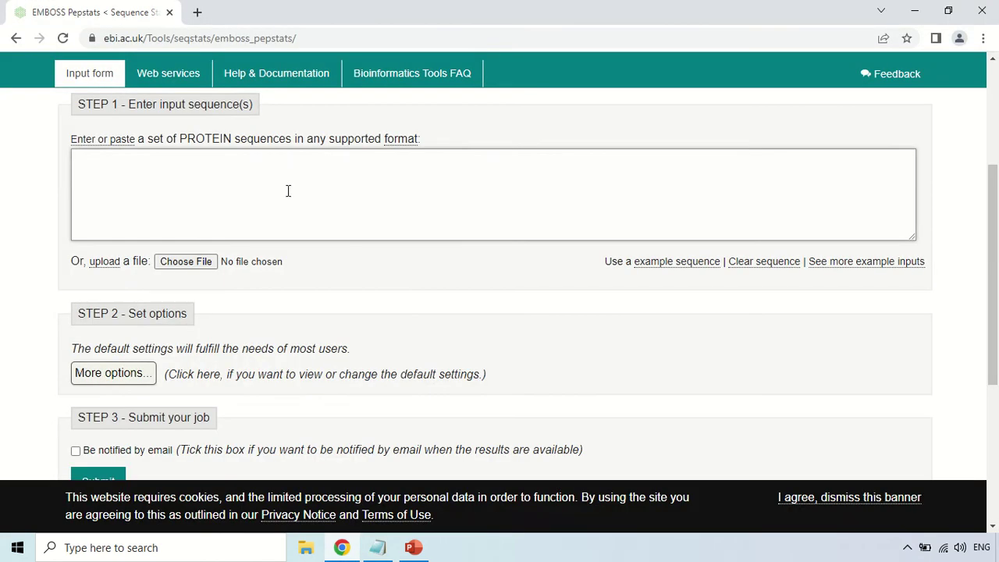
right_click(289, 189)
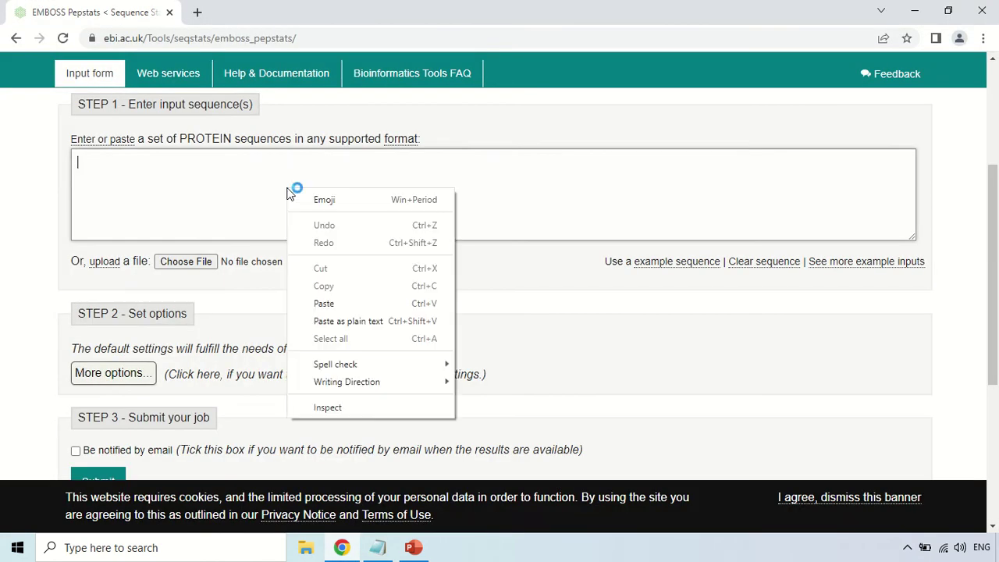
left_click(322, 304)
scroll(278, 201, "down", 1)
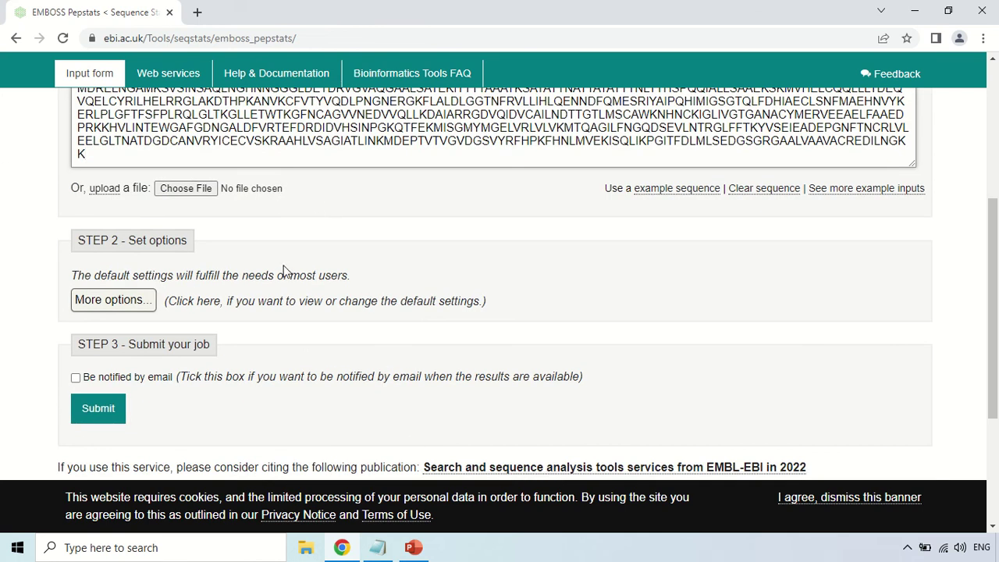
scroll(360, 266, "down", 1)
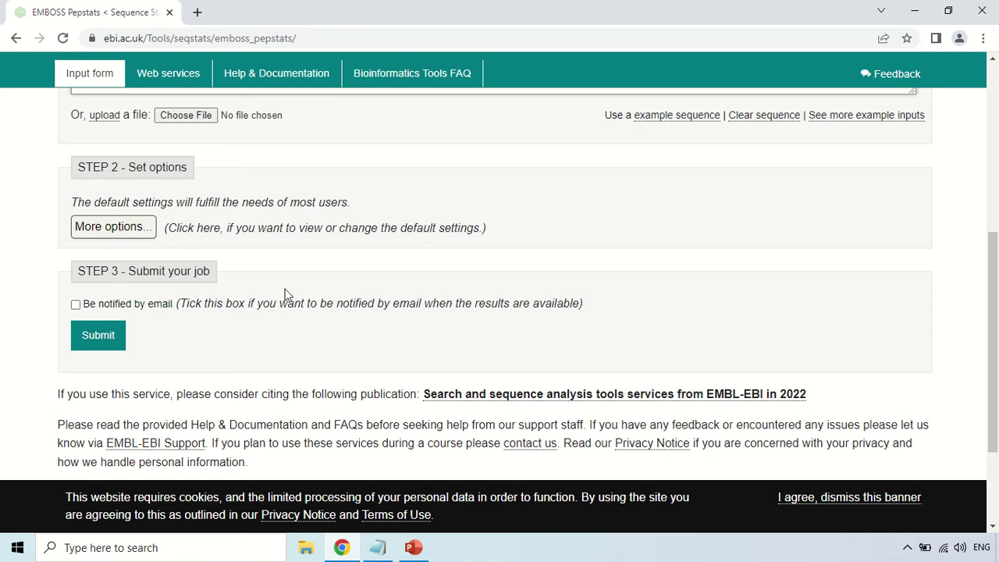
scroll(283, 292, "up", 3)
scroll(347, 246, "down", 2)
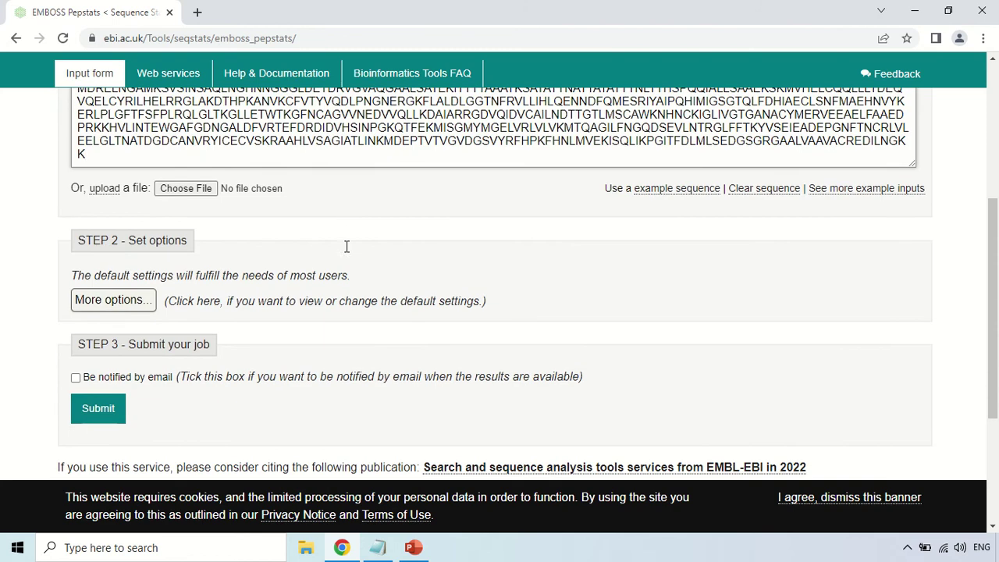
- Submit the job and review results: molecular weight 59228.56, 541 residues, isoelectric point 5.8711
left_click(95, 412)
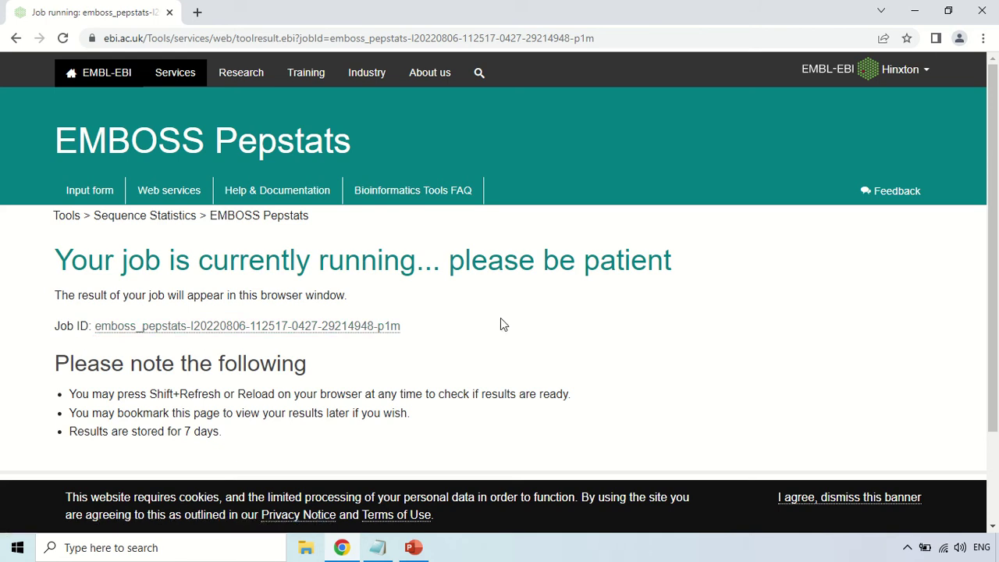
scroll(504, 324, "down", 1)
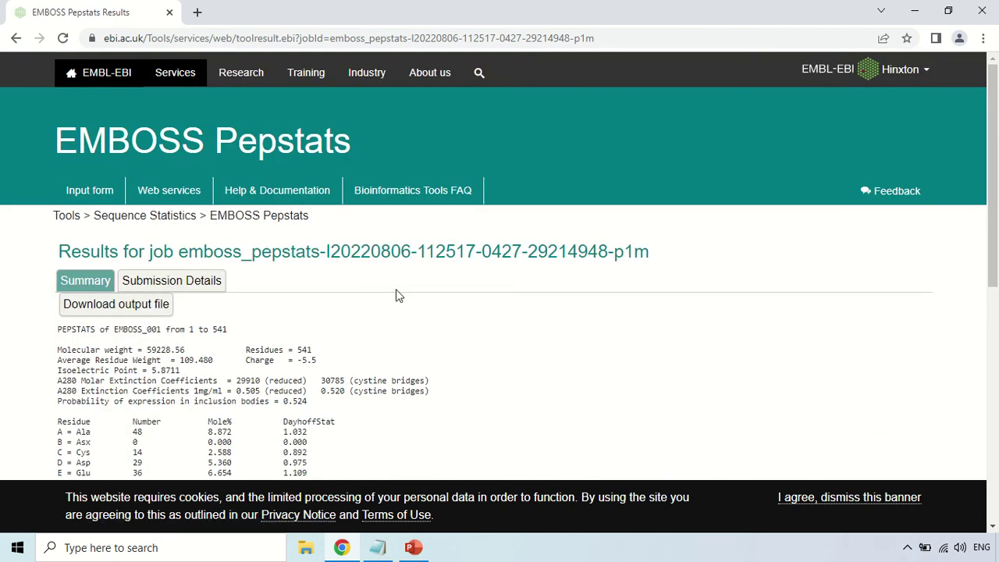
scroll(397, 296, "down", 1)
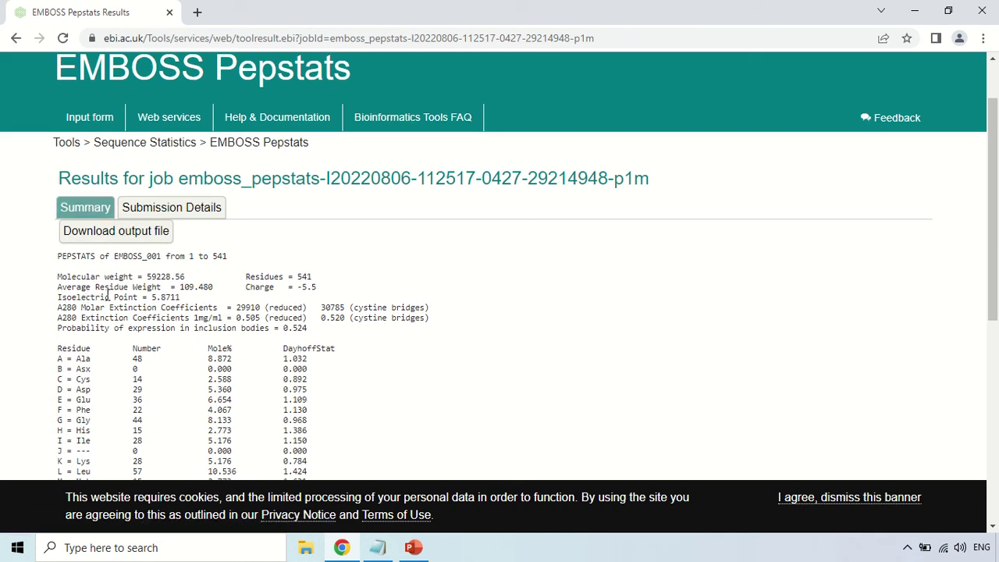
scroll(108, 295, "down", 1)
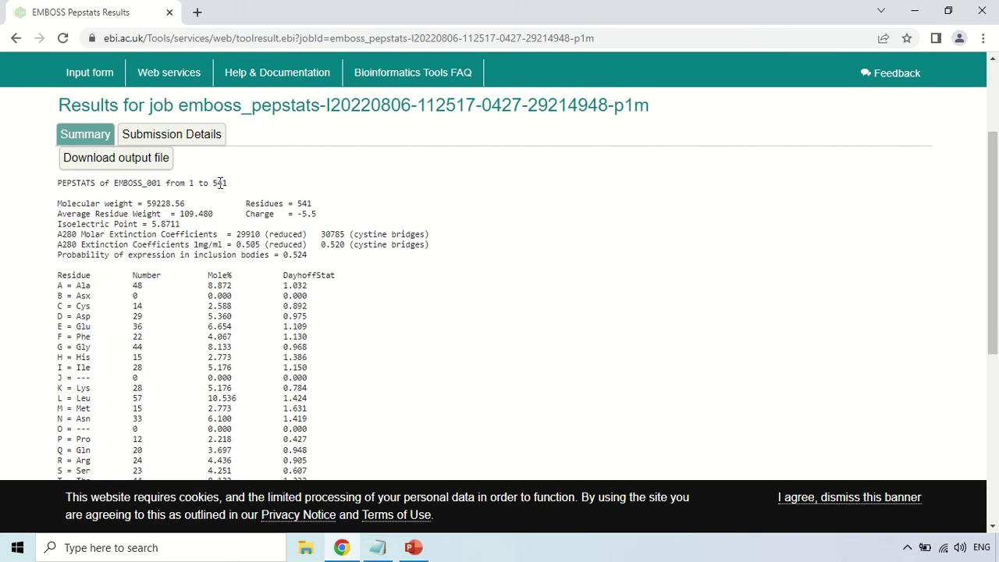
left_click_drag(228, 183, 212, 182)
left_click(332, 170)
left_click_drag(58, 234, 77, 236)
left_click(118, 242)
scroll(232, 231, "down", 1)
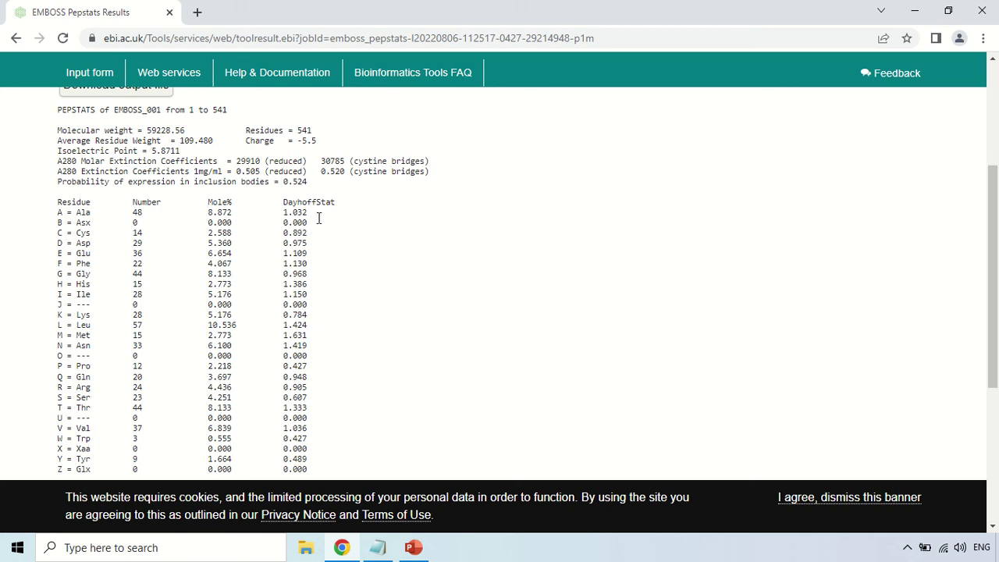
double_click(82, 213)
left_click(97, 239)
left_click_drag(132, 212, 143, 213)
left_click(180, 226)
scroll(180, 226, "down", 1)
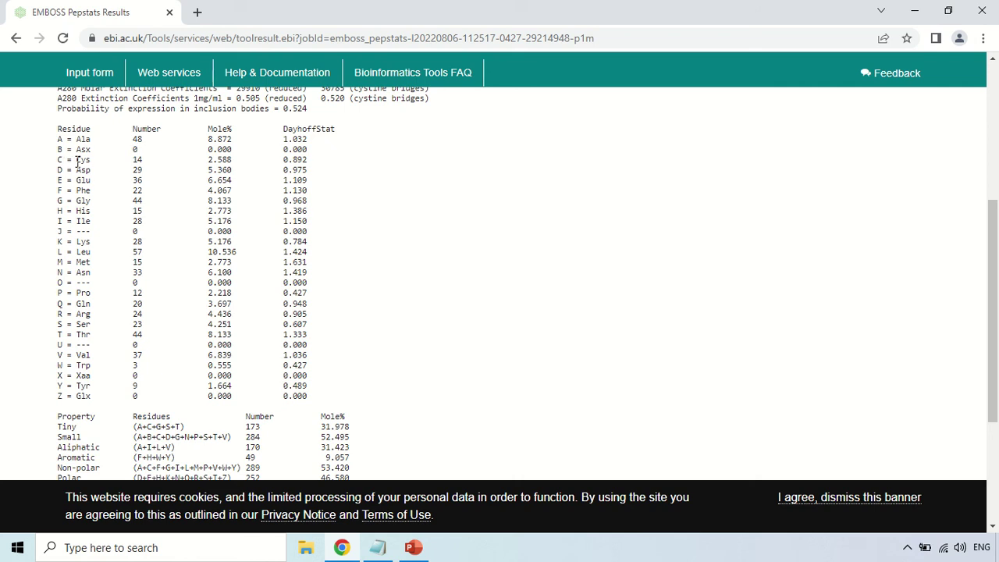
double_click(137, 161)
left_click(202, 161)
scroll(222, 182, "down", 1)
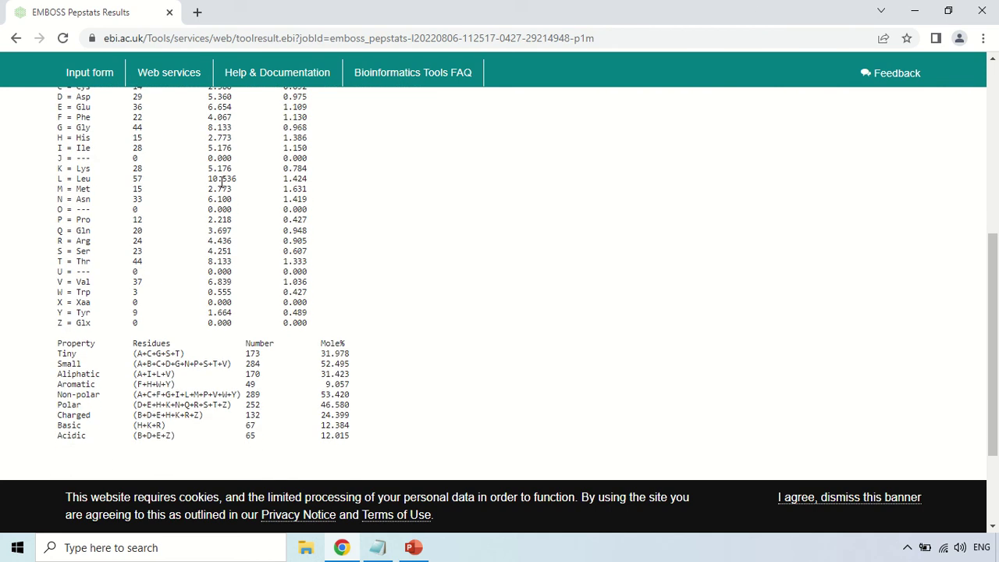
scroll(223, 182, "down", 1)
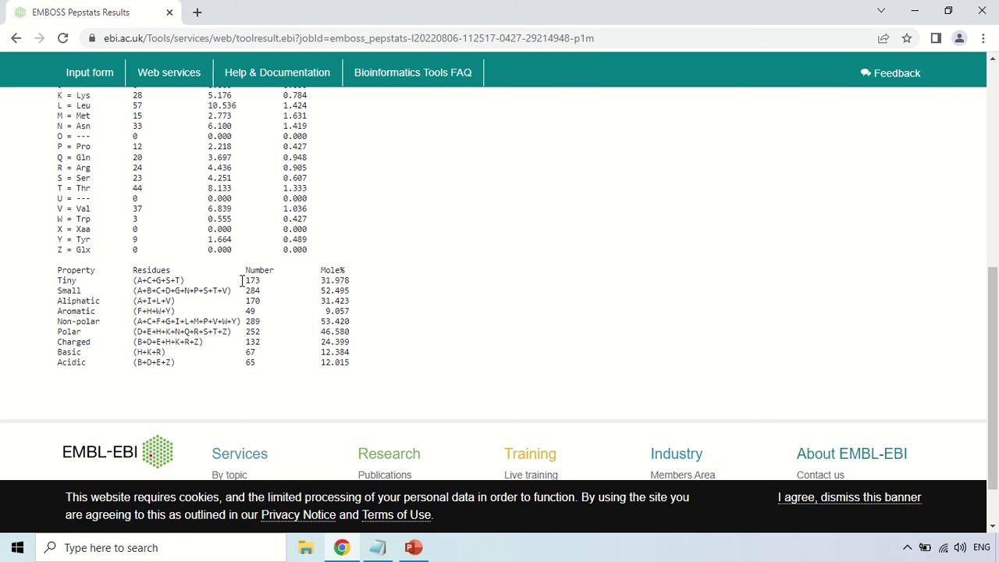
left_click_drag(241, 281, 264, 283)
left_click(275, 289)
double_click(72, 290)
left_click(89, 283)
scroll(95, 242, "up", 2)
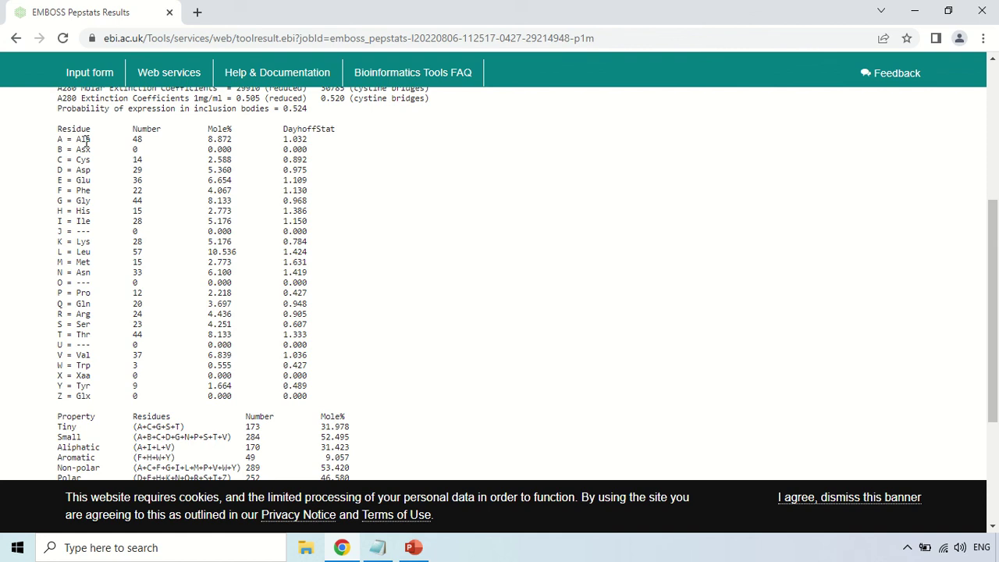
scroll(134, 257, "down", 2)
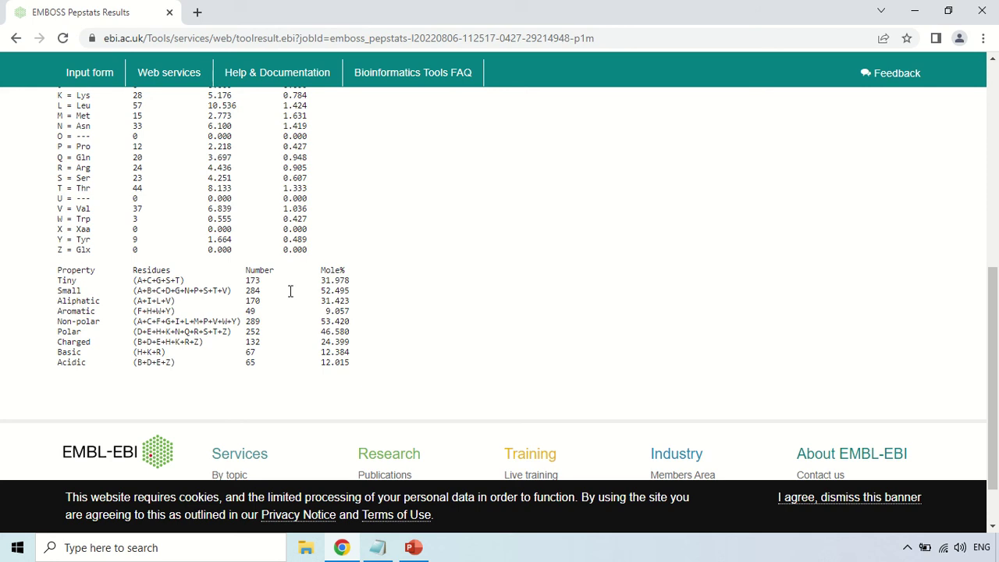
scroll(289, 292, "down", 2)
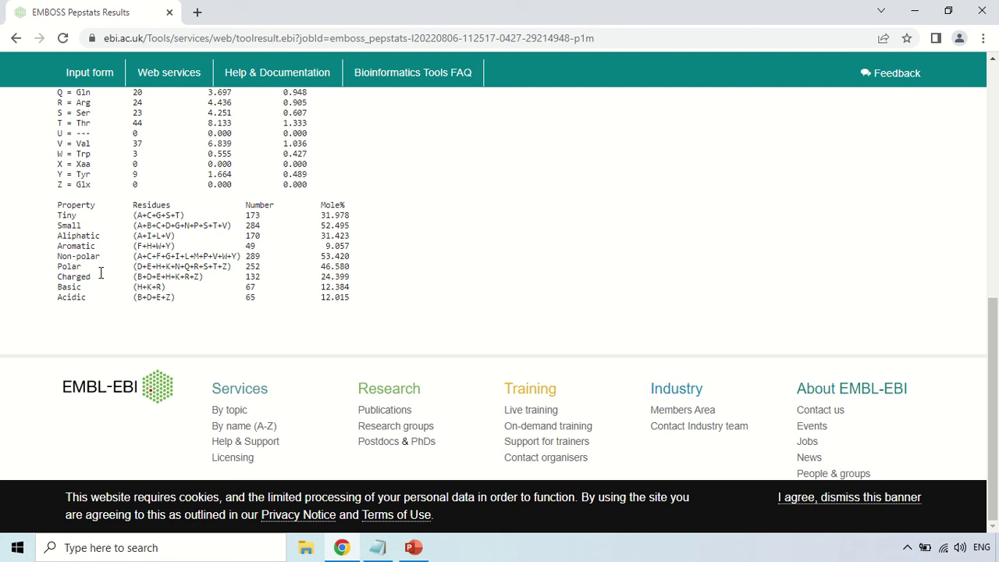
double_click(258, 267)
left_click(277, 271)
double_click(252, 277)
left_click(276, 284)
double_click(325, 277)
left_click(372, 284)
double_click(251, 288)
left_click(253, 324)
scroll(347, 280, "up", 1)
scroll(348, 280, "up", 3)
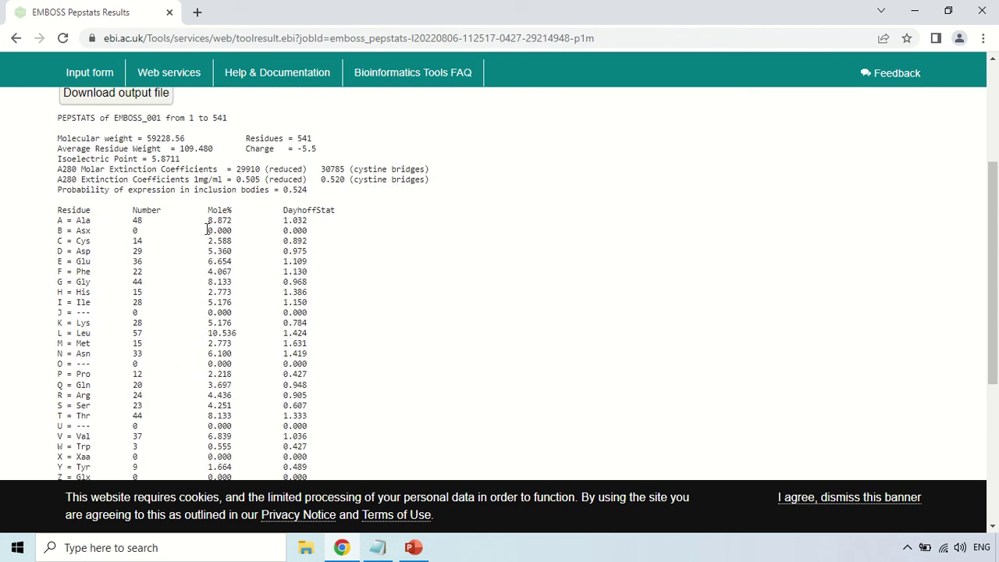
scroll(383, 324, "up", 1)
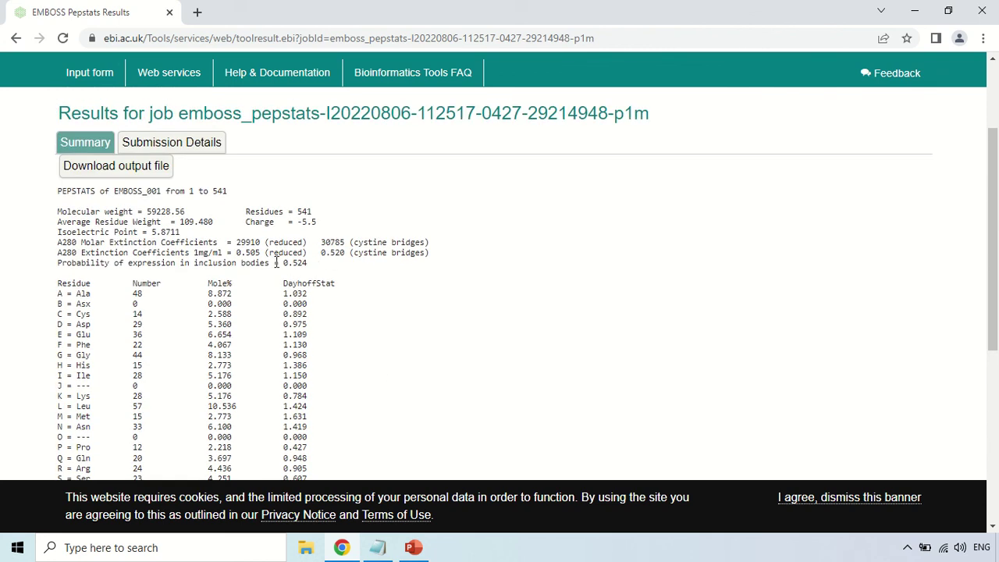
scroll(276, 262, "up", 1)
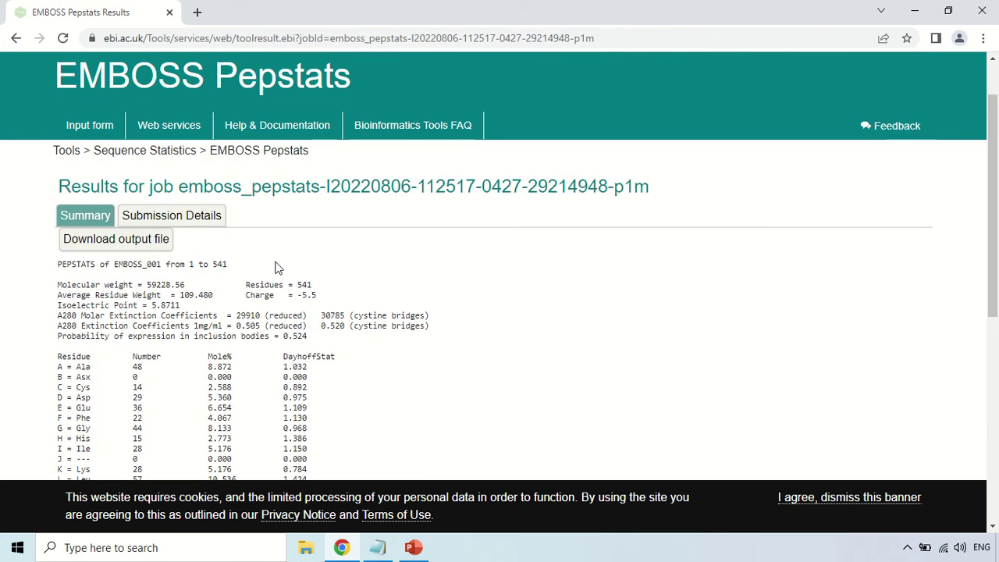